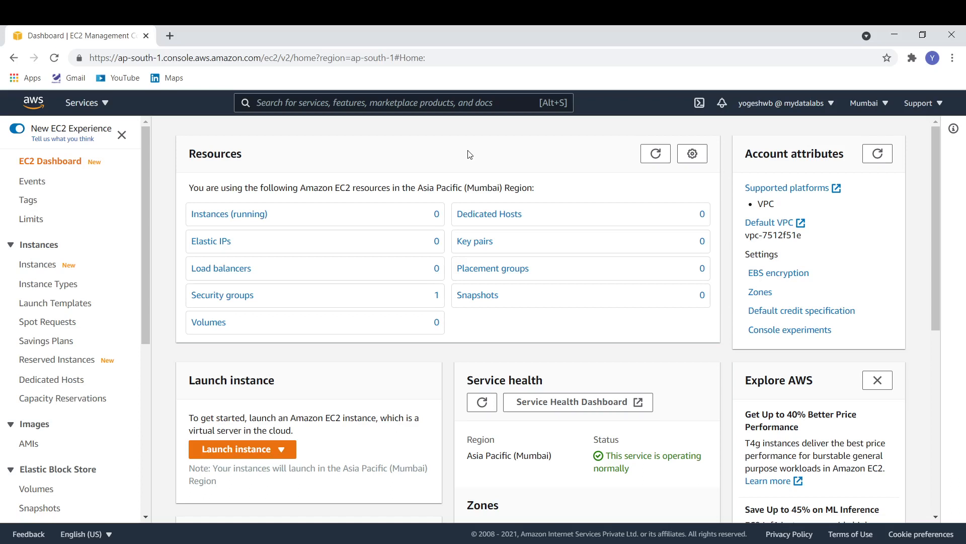
{"action": "left_click", "coordinate": [865, 106]}
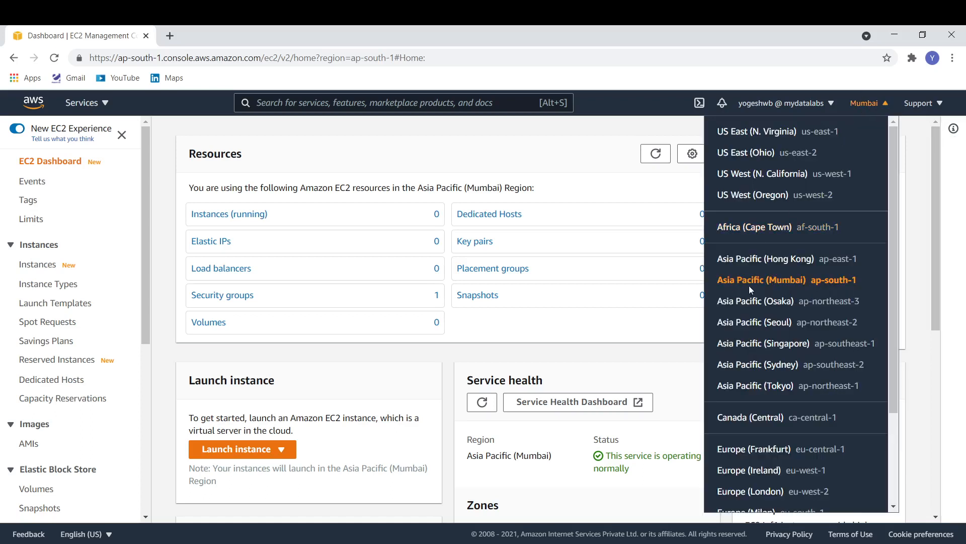
{"action": "left_click", "coordinate": [378, 144]}
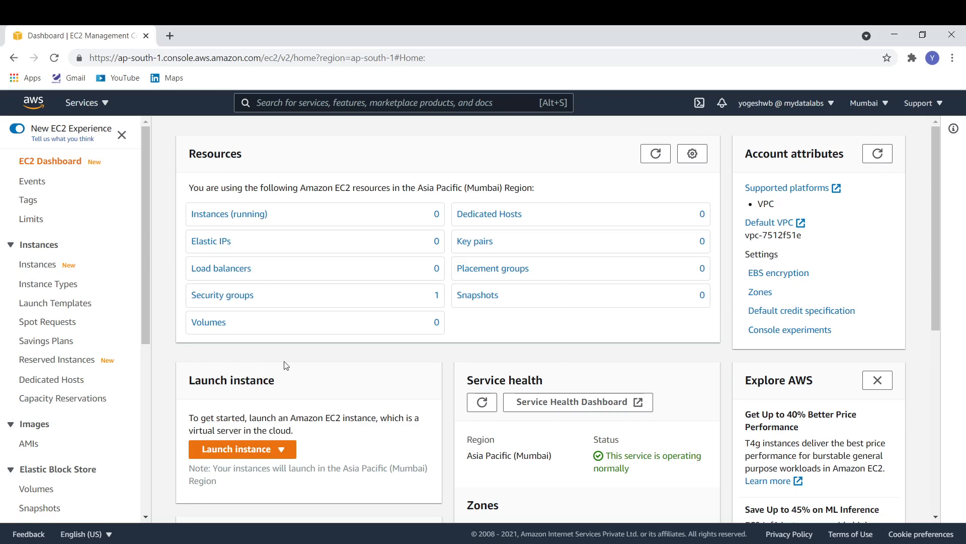
Step: Start launching an EC2 instance, limit the machine images to free tier, and choose Ubuntu Server 20.04 LTS, 64-bit (x86)
{"action": "left_click", "coordinate": [272, 449]}
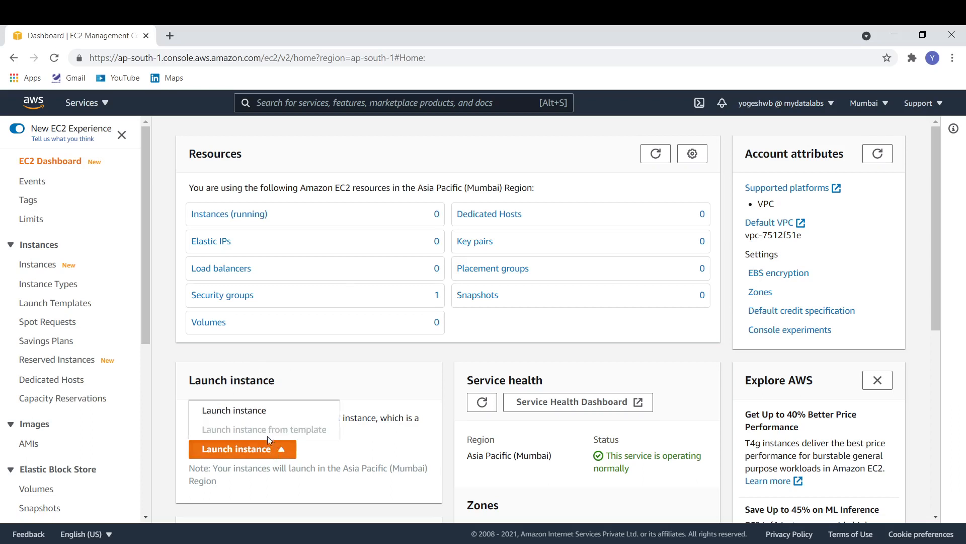
{"action": "left_click", "coordinate": [255, 411]}
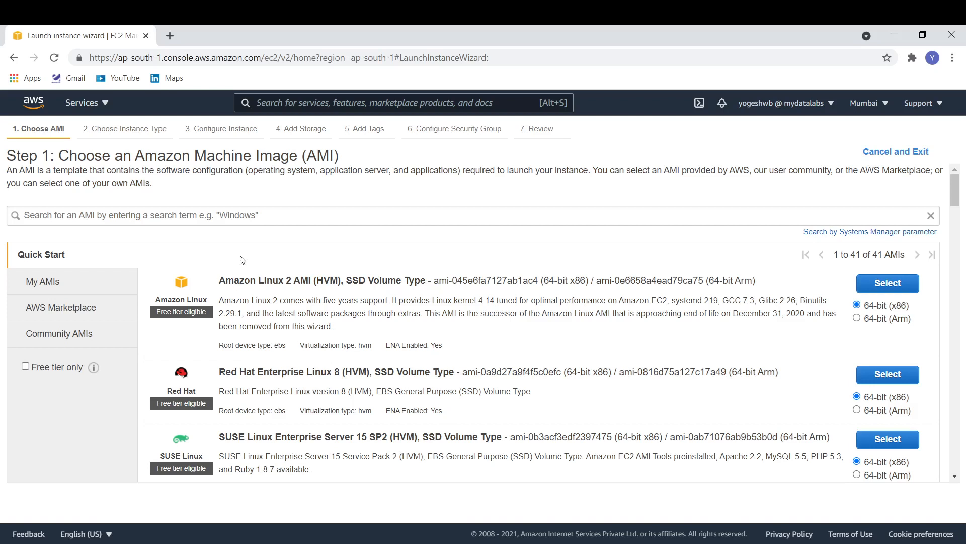
{"action": "left_click", "coordinate": [25, 367]}
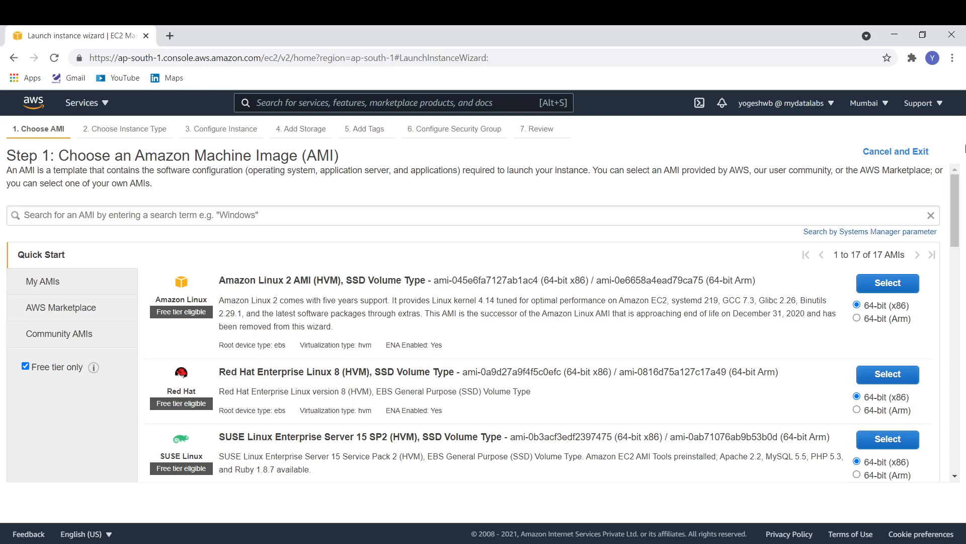
{"action": "left_click_drag", "start_coordinate": [955, 233], "coordinate": [956, 301]}
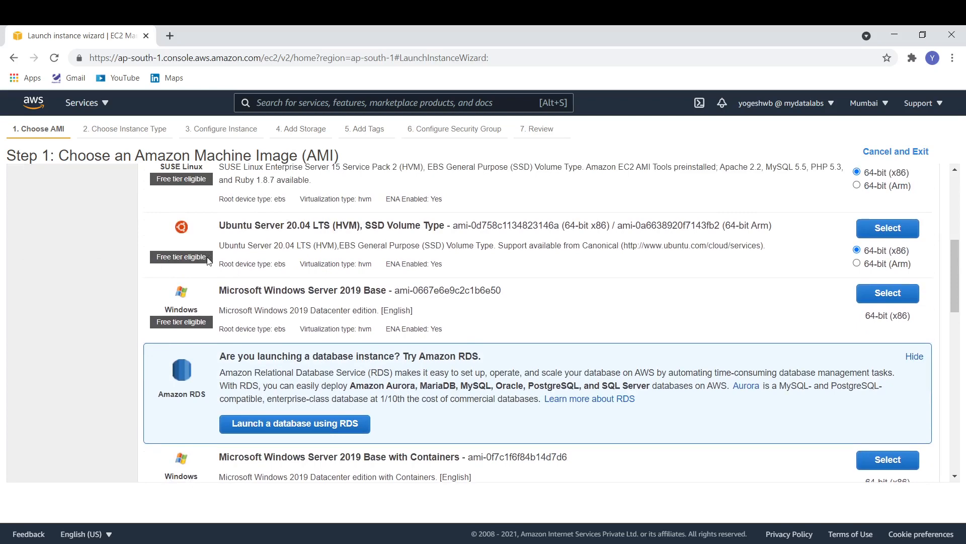
{"action": "left_click", "coordinate": [889, 233]}
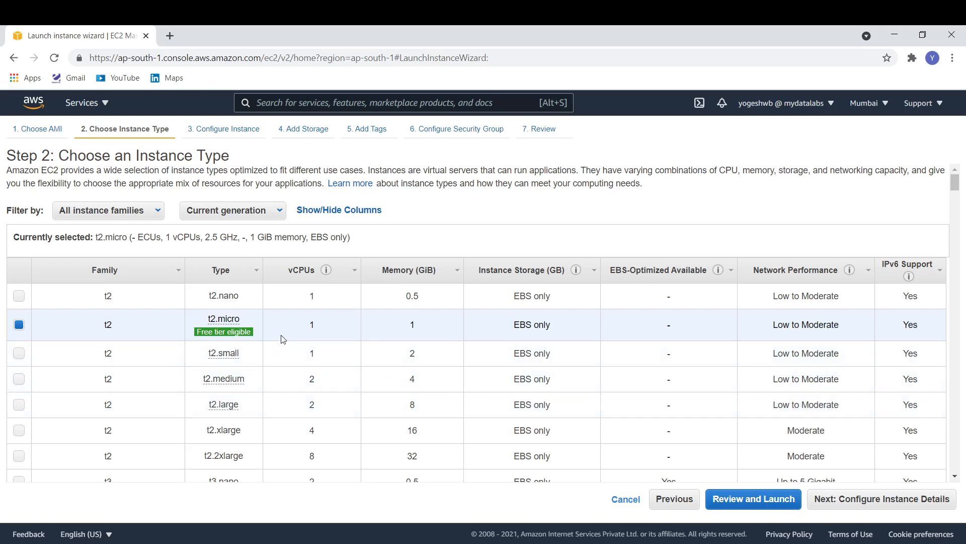
Step: Keep the t2.micro instance type, set the number of instances to 2, and proceed to the storage settings
{"action": "left_click", "coordinate": [873, 504]}
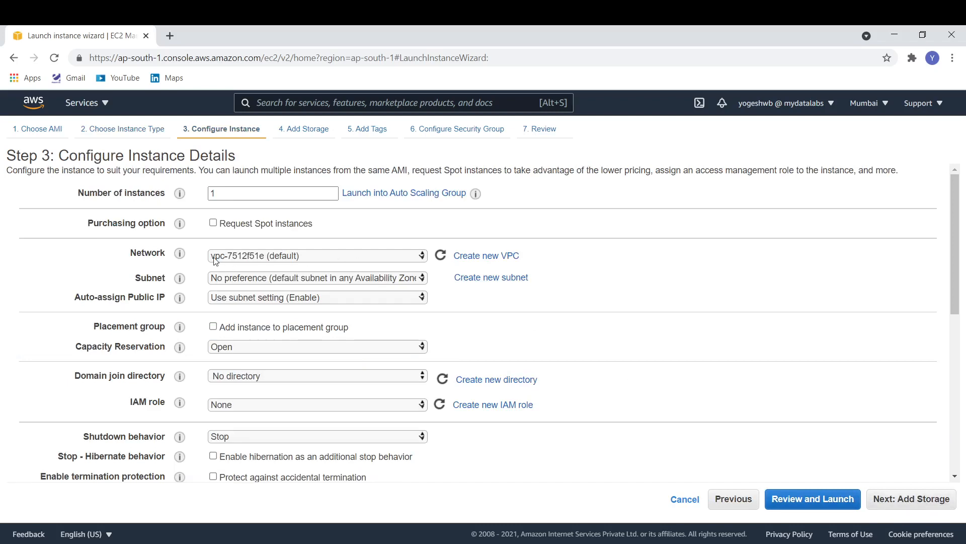
{"action": "left_click", "coordinate": [234, 193]}
{"action": "left_click_drag", "start_coordinate": [234, 193], "coordinate": [195, 193]}
{"action": "type", "text": "2"}
{"action": "left_click", "coordinate": [902, 504]}
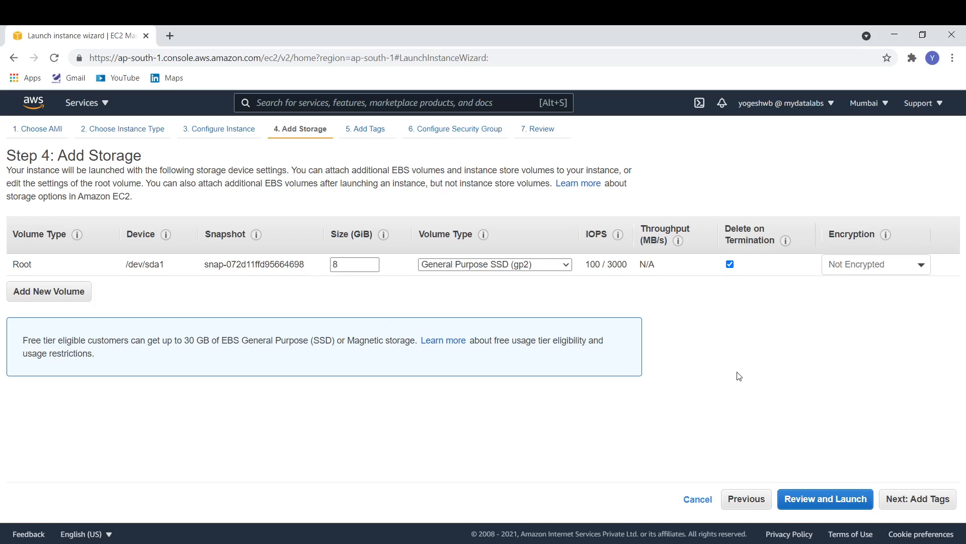
Step: Accept the default storage and add a tag with key Name and value Node, proceeding to the security group configuration
{"action": "left_click", "coordinate": [916, 500]}
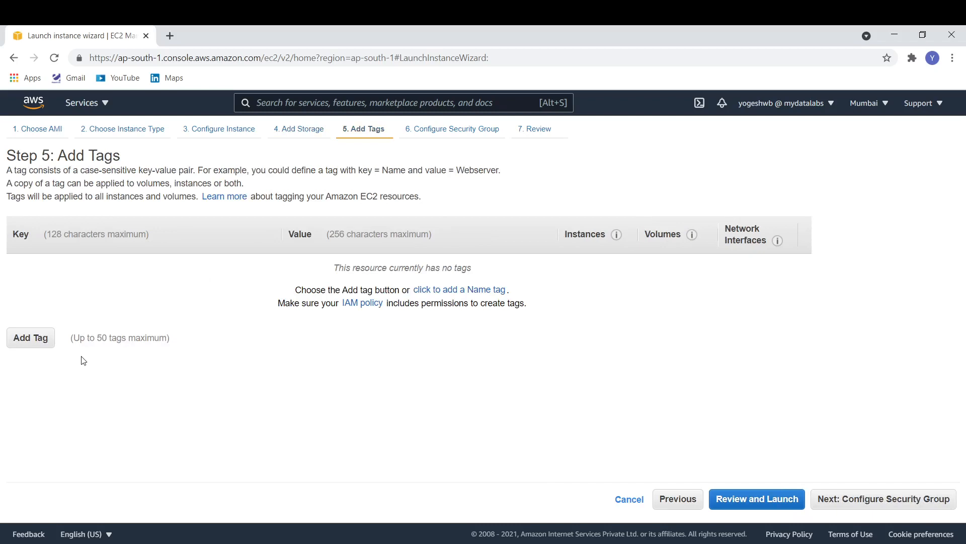
{"action": "left_click", "coordinate": [34, 343]}
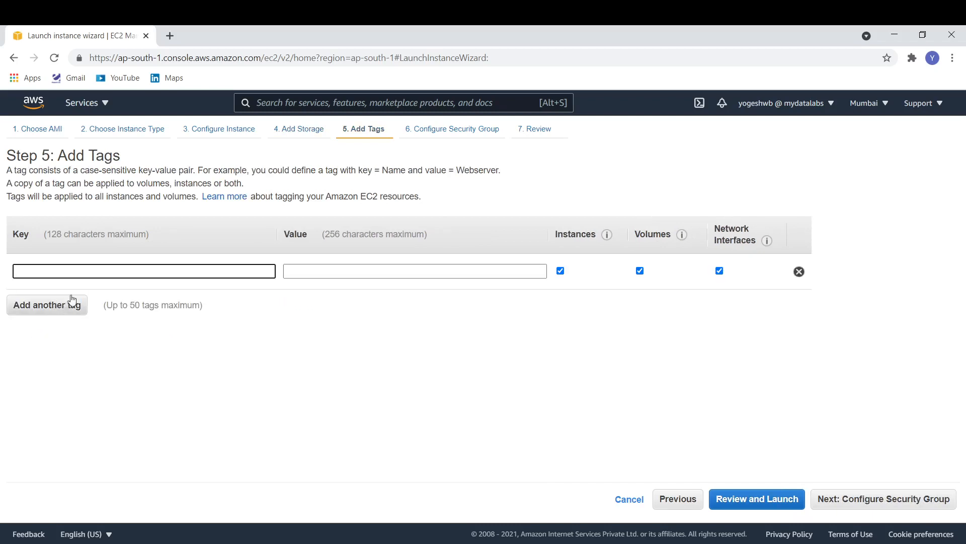
{"action": "type", "text": "Name"}
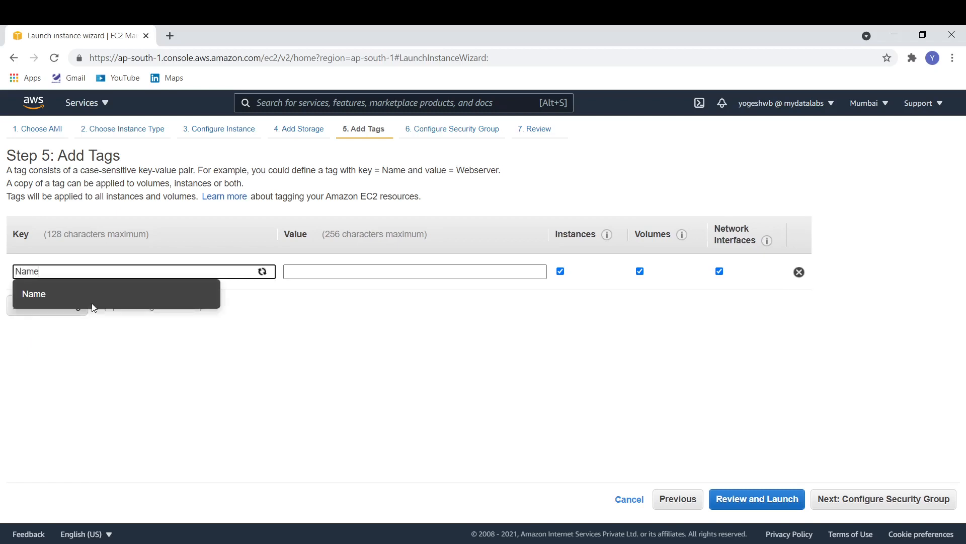
{"action": "key", "text": "Tab"}
{"action": "type", "text": "Node"}
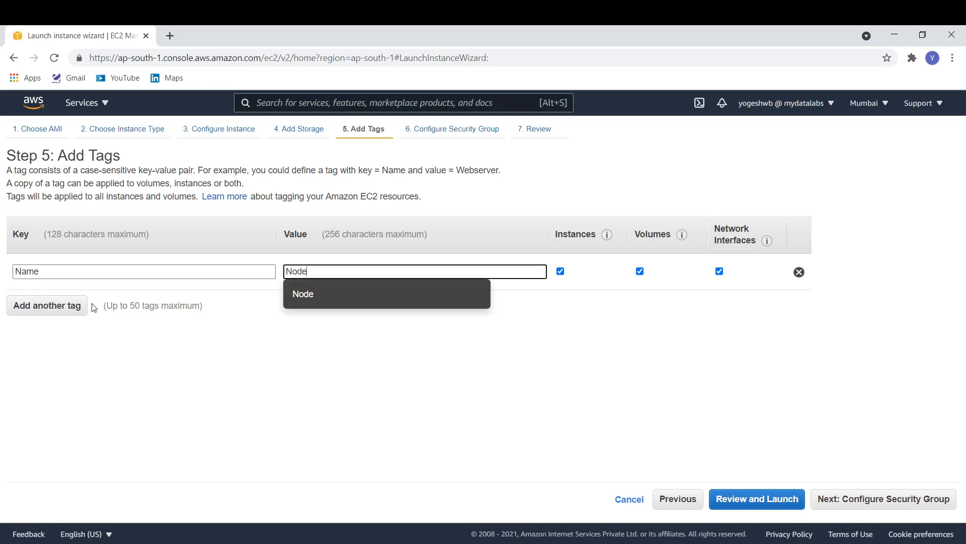
{"action": "left_click", "coordinate": [108, 302]}
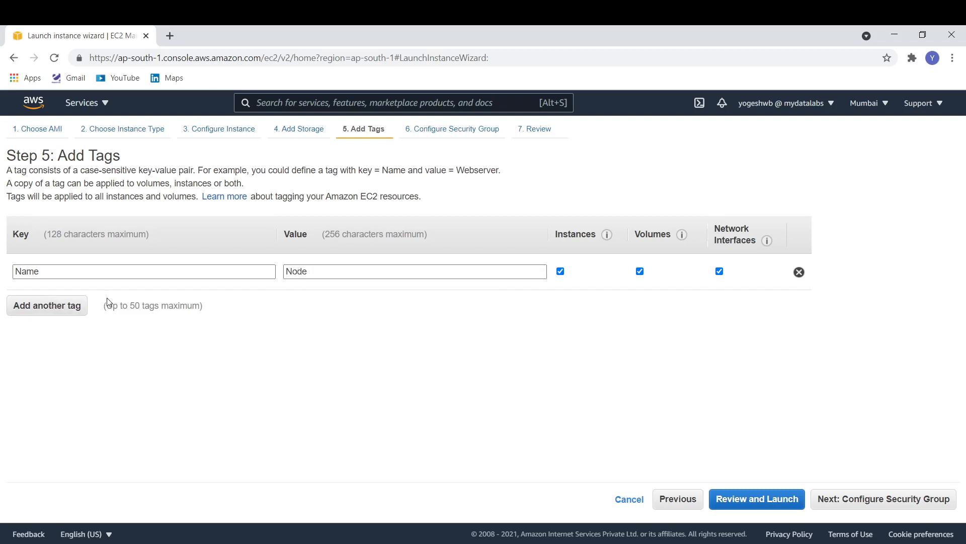
{"action": "left_click", "coordinate": [870, 502]}
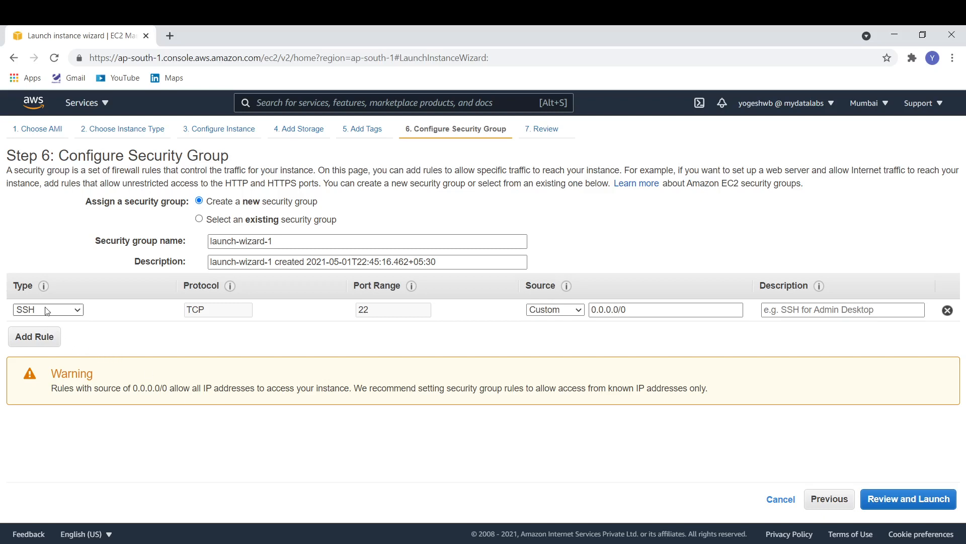
Step: Restrict the SSH rule's source to My IP and add an All TCP rule with source My IP
{"action": "left_click", "coordinate": [39, 339]}
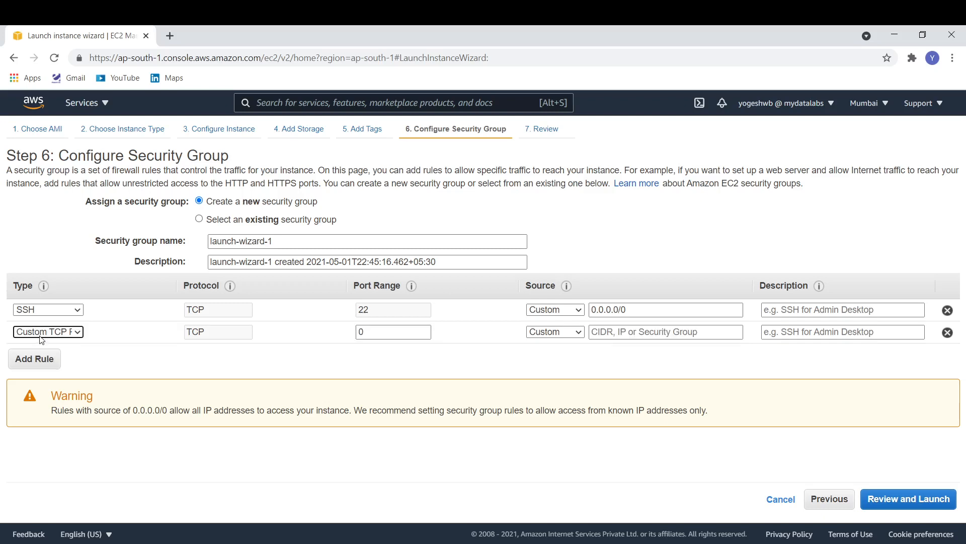
{"action": "left_click", "coordinate": [61, 314]}
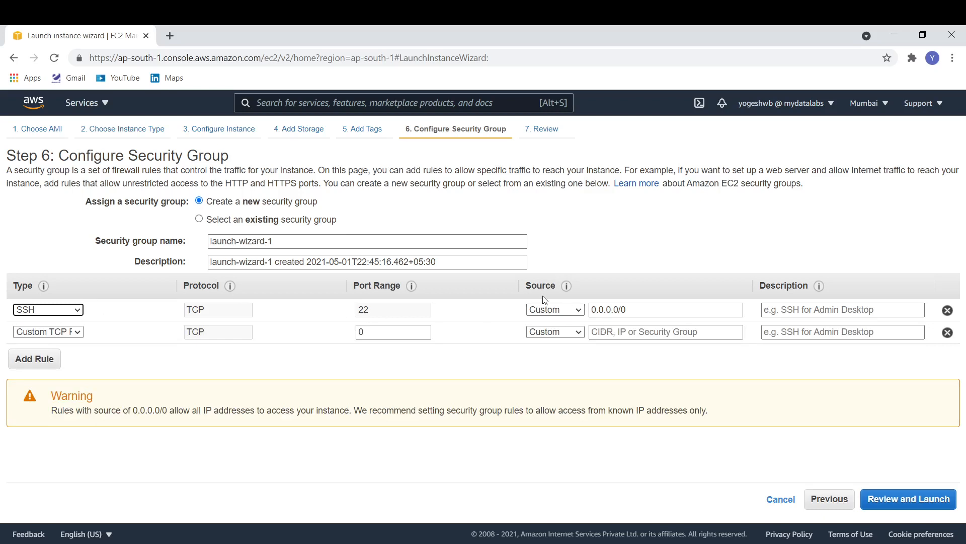
{"action": "left_click", "coordinate": [545, 310]}
{"action": "left_click", "coordinate": [547, 351]}
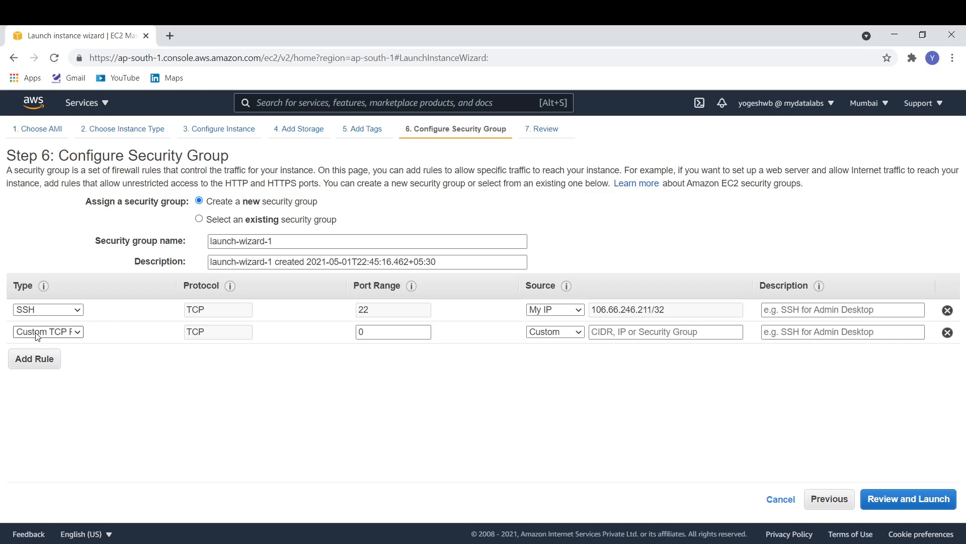
{"action": "left_click", "coordinate": [45, 158]}
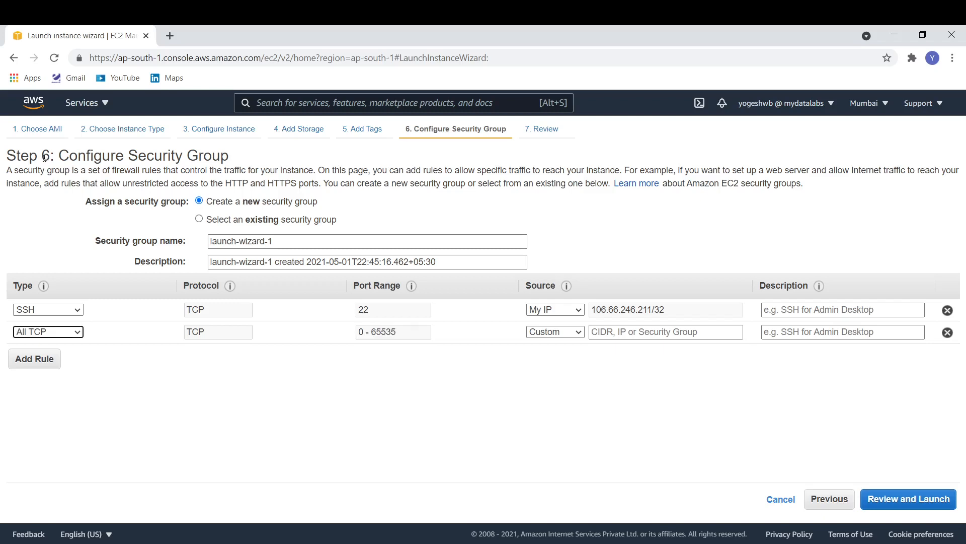
{"action": "left_click", "coordinate": [561, 336]}
{"action": "left_click", "coordinate": [557, 375]}
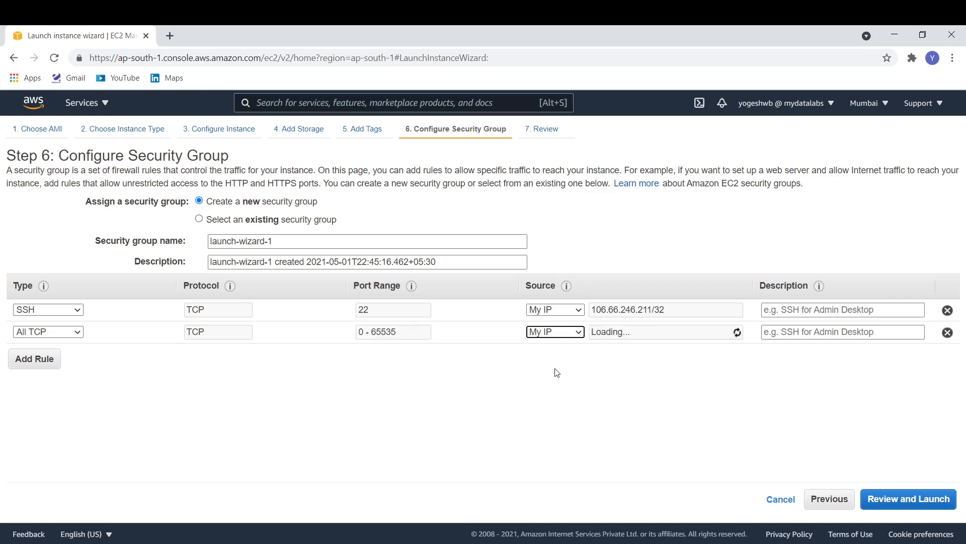
Step: Add an HTTPS rule to the security group with its source set to My IP
{"action": "left_click", "coordinate": [46, 364]}
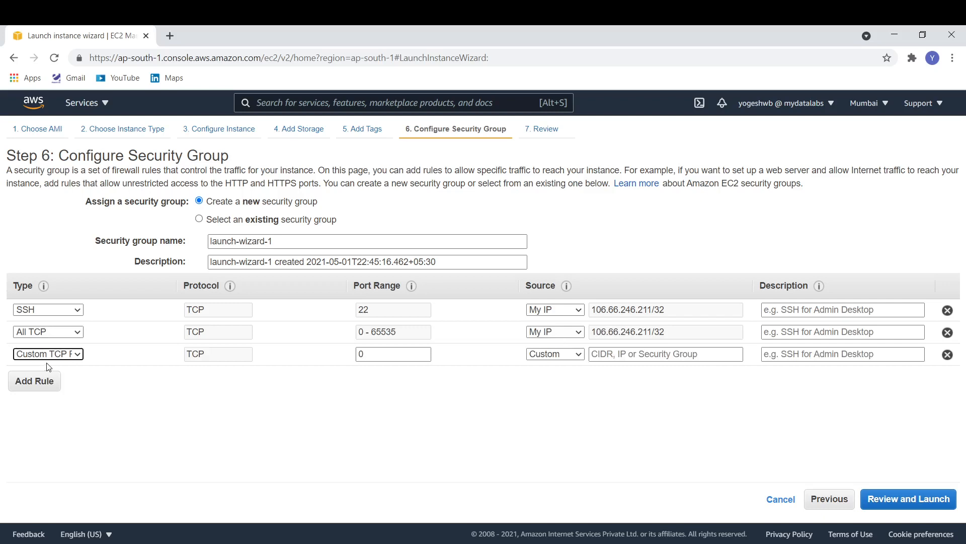
{"action": "left_click", "coordinate": [47, 350]}
{"action": "left_click", "coordinate": [42, 324]}
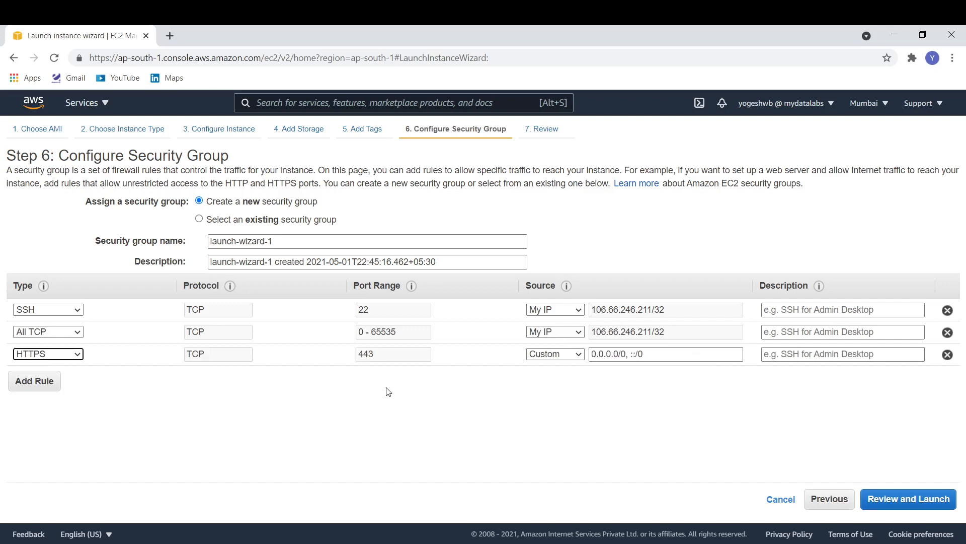
{"action": "left_click", "coordinate": [545, 356]}
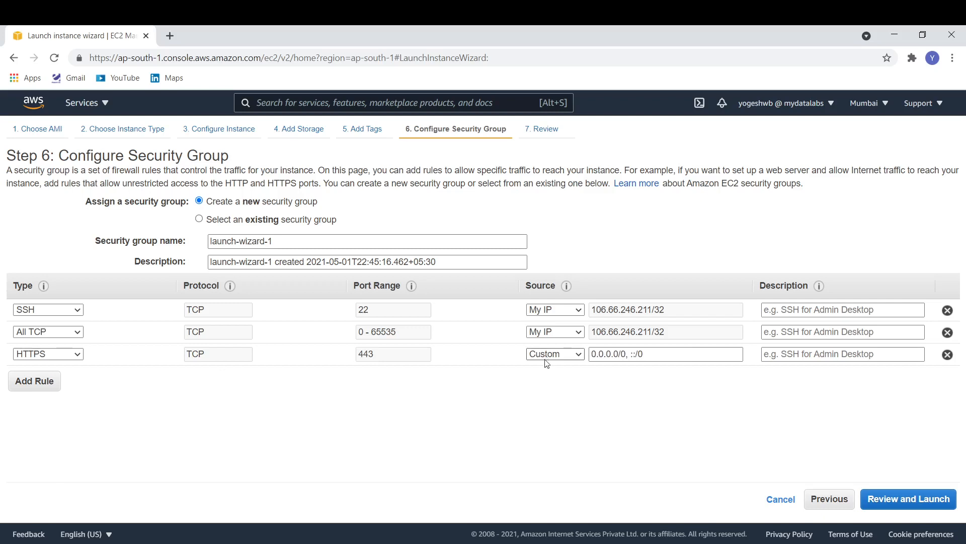
{"action": "left_click", "coordinate": [542, 394]}
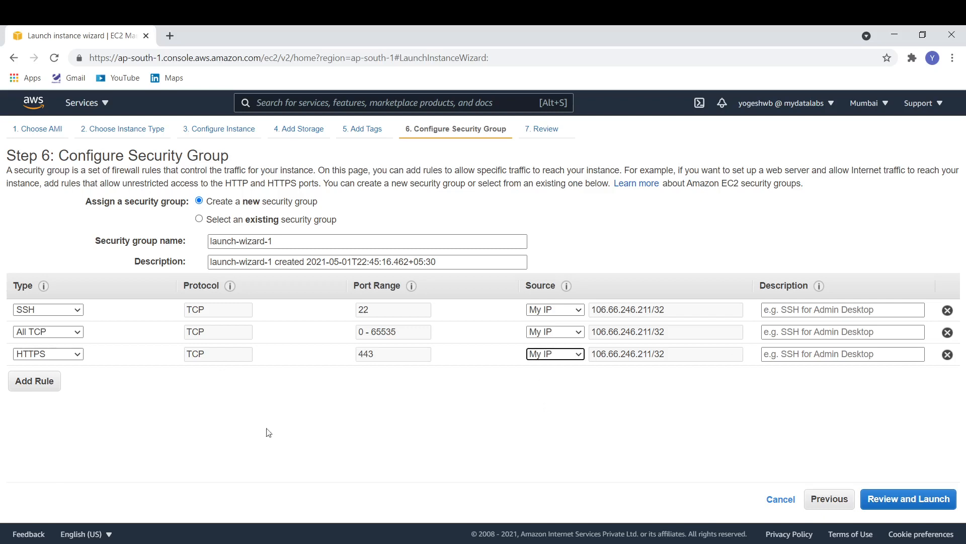
Step: Add an HTTP rule to the security group with its source set to My IP
{"action": "left_click", "coordinate": [38, 381]}
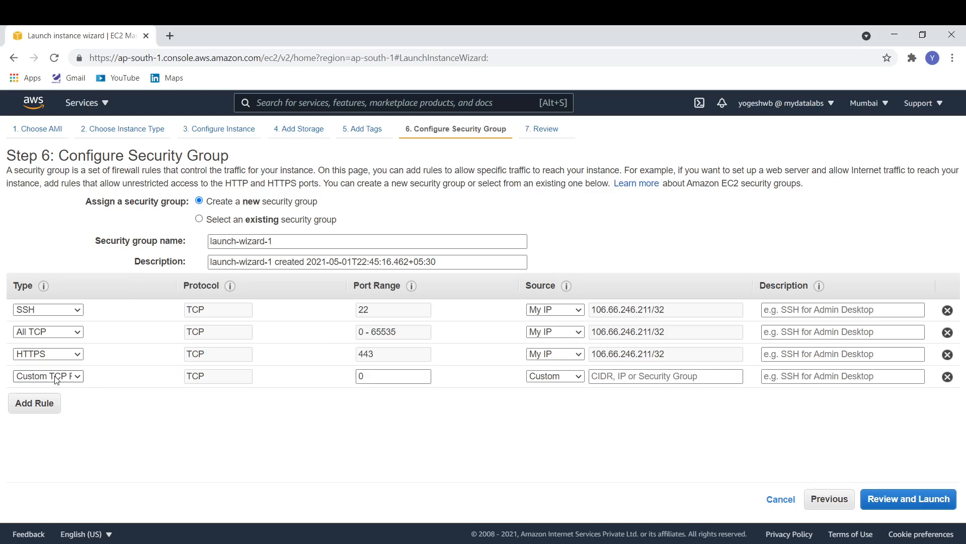
{"action": "key", "text": "h"}
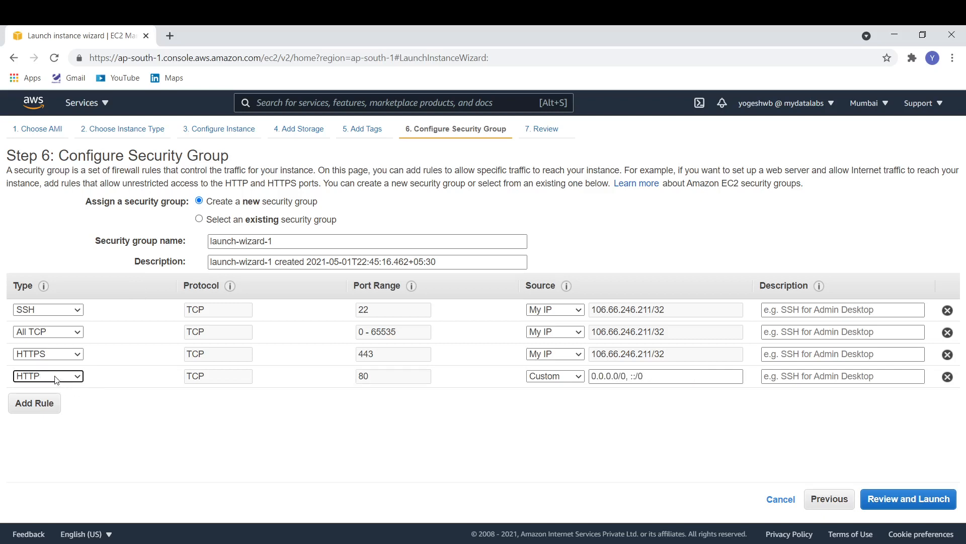
{"action": "left_click", "coordinate": [569, 380]}
{"action": "left_click", "coordinate": [548, 414]}
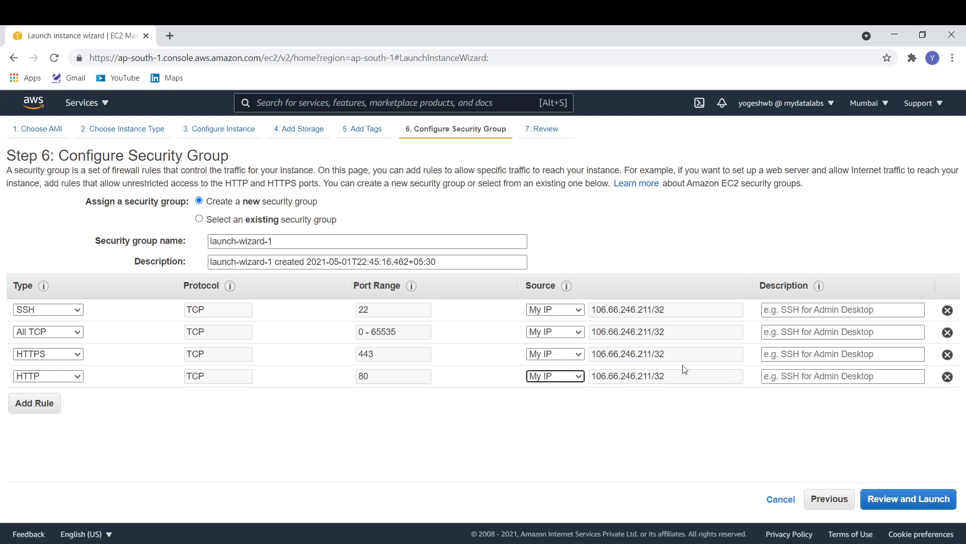
Step: Add an RDP rule to the security group with its source set to My IP
{"action": "left_click", "coordinate": [31, 409]}
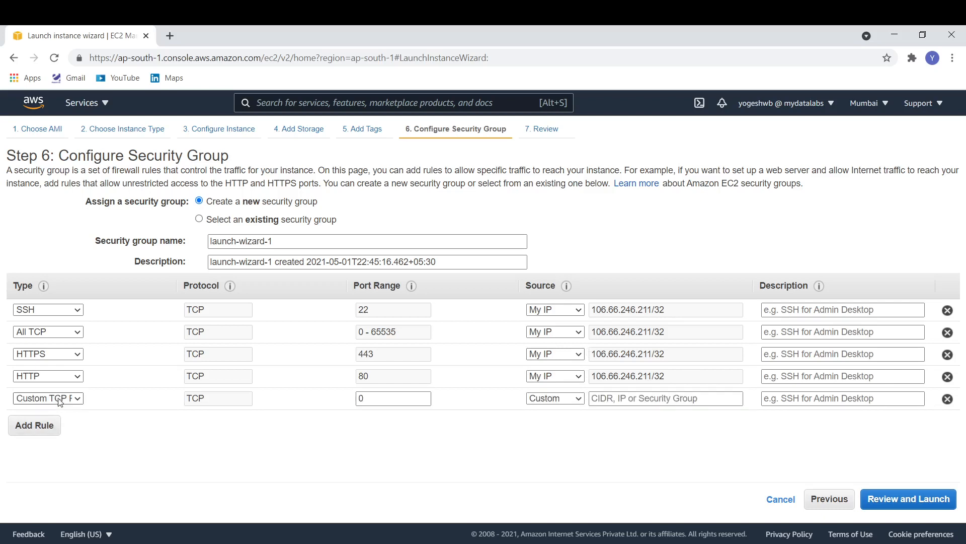
{"action": "left_click", "coordinate": [59, 399]}
{"action": "key", "text": "r"}
{"action": "left_click", "coordinate": [53, 364]}
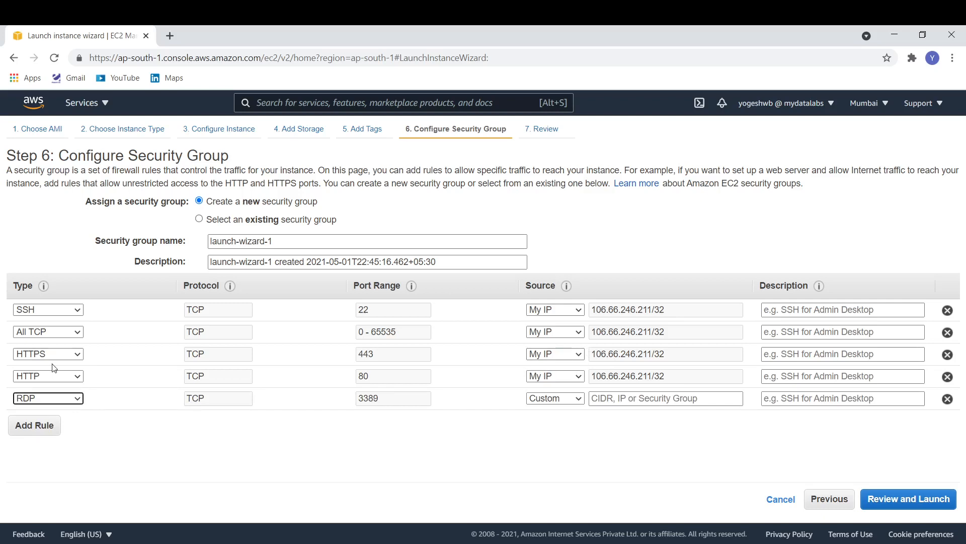
{"action": "left_click", "coordinate": [540, 400]}
{"action": "left_click", "coordinate": [542, 434]}
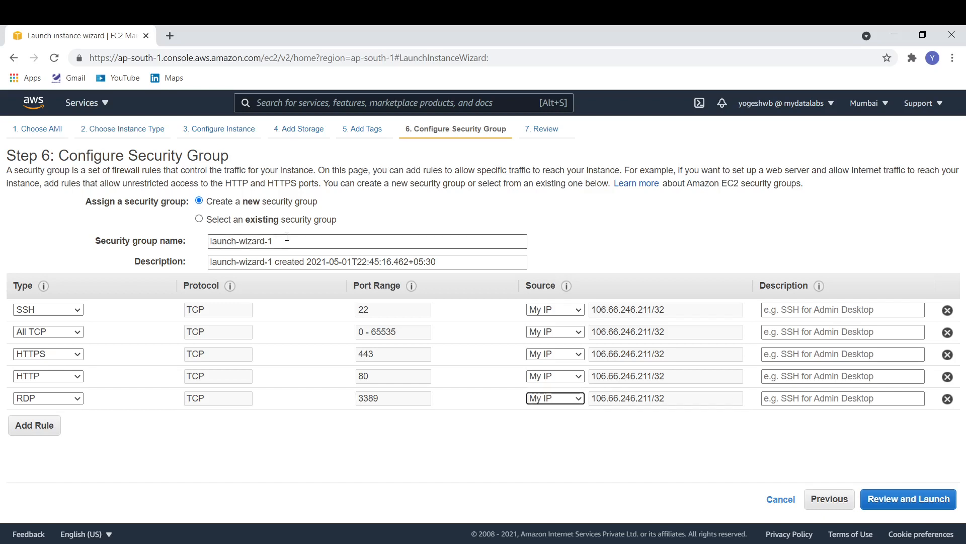
Step: Name the new security group SecGrp1 and proceed to the launch review
{"action": "left_click_drag", "start_coordinate": [290, 245], "coordinate": [218, 240]}
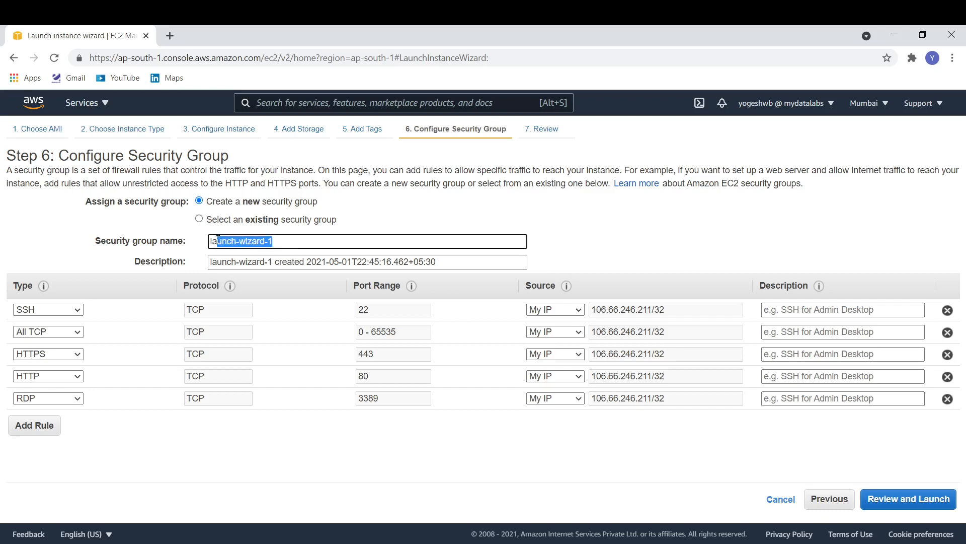
{"action": "key", "text": "BackSpace"}
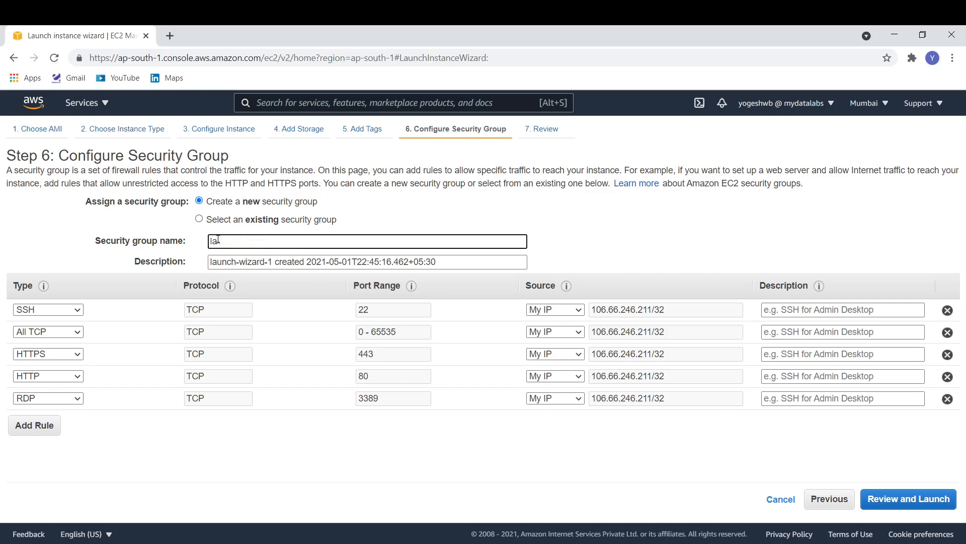
{"action": "key", "text": "BackSpace"}
{"action": "key", "text": "BackSpace"}
{"action": "type", "text": "SecGrp1"}
{"action": "left_click", "coordinate": [886, 500]}
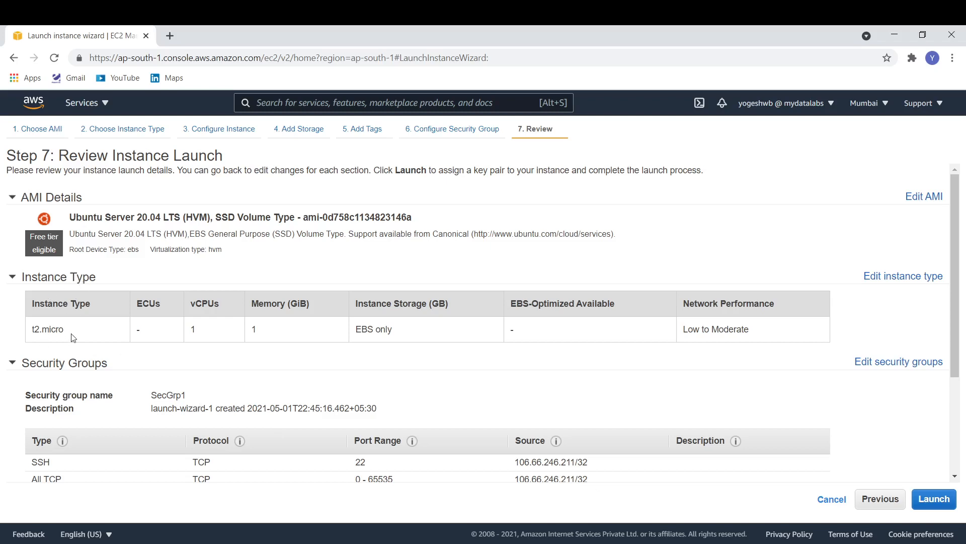
Step: Check the security group rules and storage details in the launch review and proceed to choosing a key pair
{"action": "left_click_drag", "start_coordinate": [960, 261], "coordinate": [964, 350]}
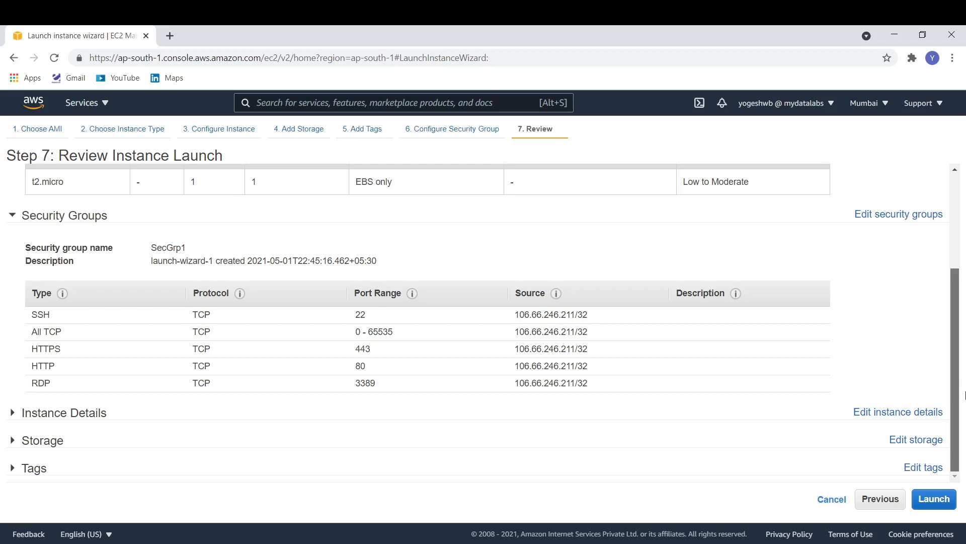
{"action": "left_click", "coordinate": [13, 441]}
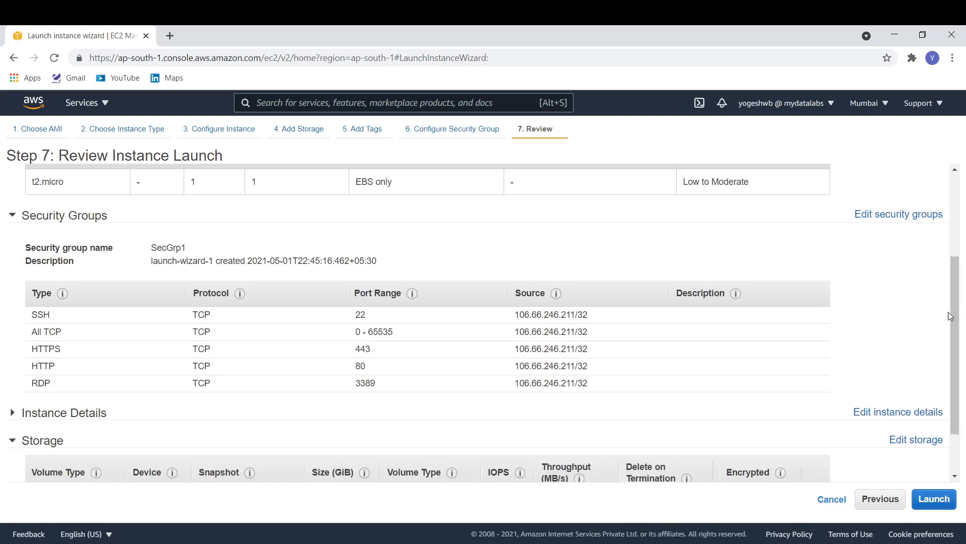
{"action": "left_click_drag", "start_coordinate": [951, 316], "coordinate": [951, 353]}
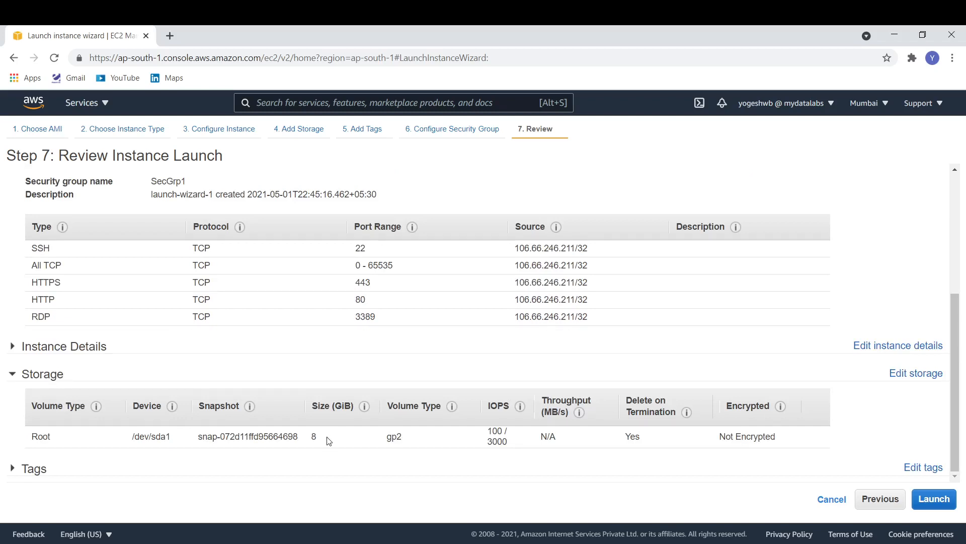
{"action": "left_click", "coordinate": [933, 500]}
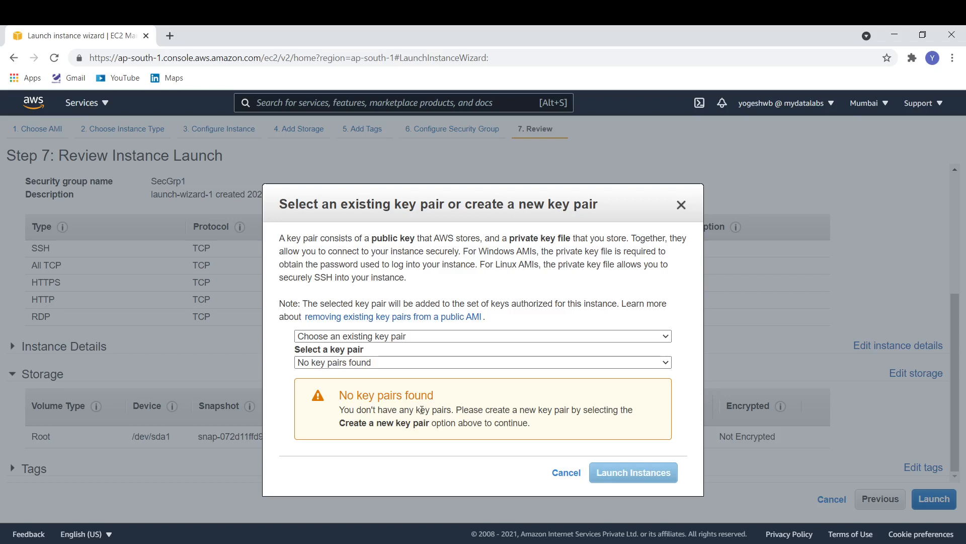
Step: Try to create and download a new key pair named Mykey1
{"action": "left_click", "coordinate": [344, 360]}
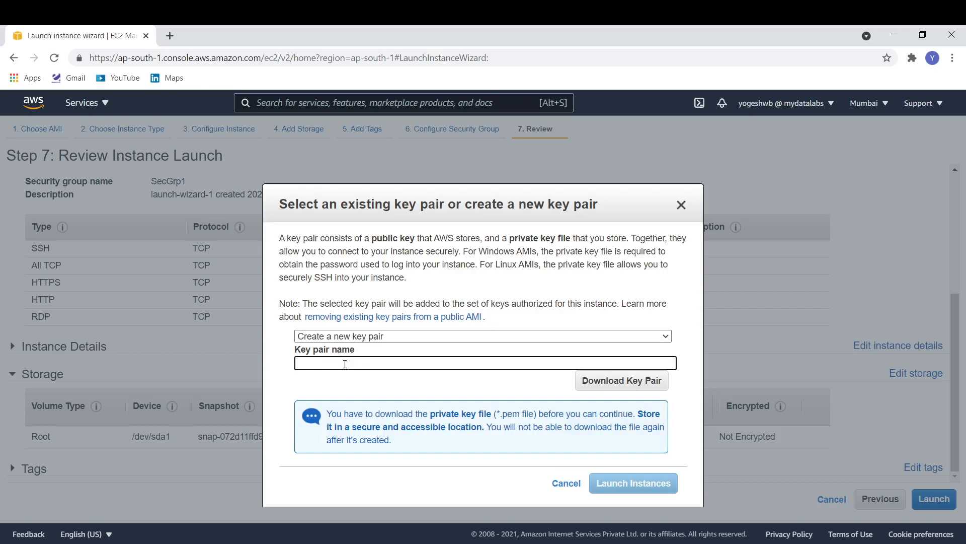
{"action": "type", "text": "Mykey1"}
{"action": "left_click", "coordinate": [628, 385]}
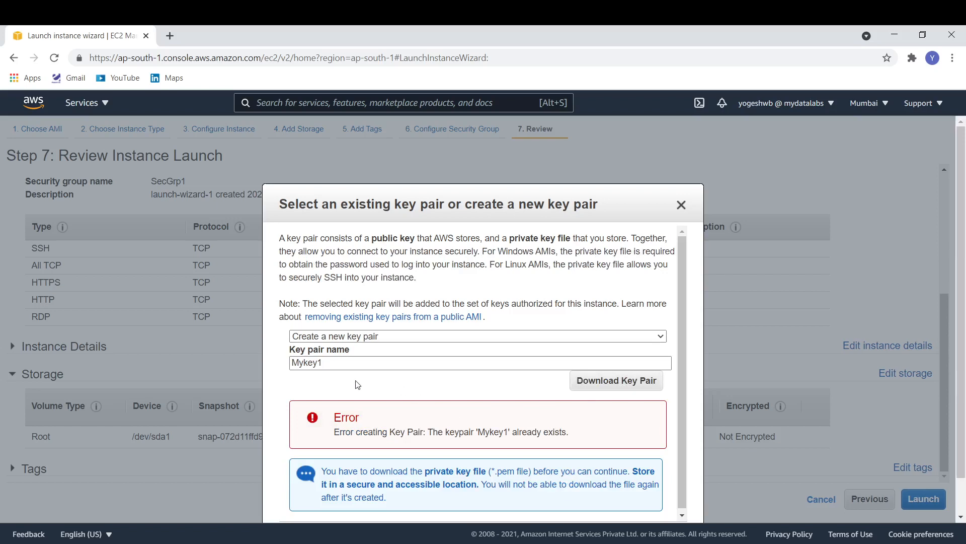
Step: Change the new key pair's name to Mykeypair1 and download its private key file
{"action": "left_click", "coordinate": [338, 361]}
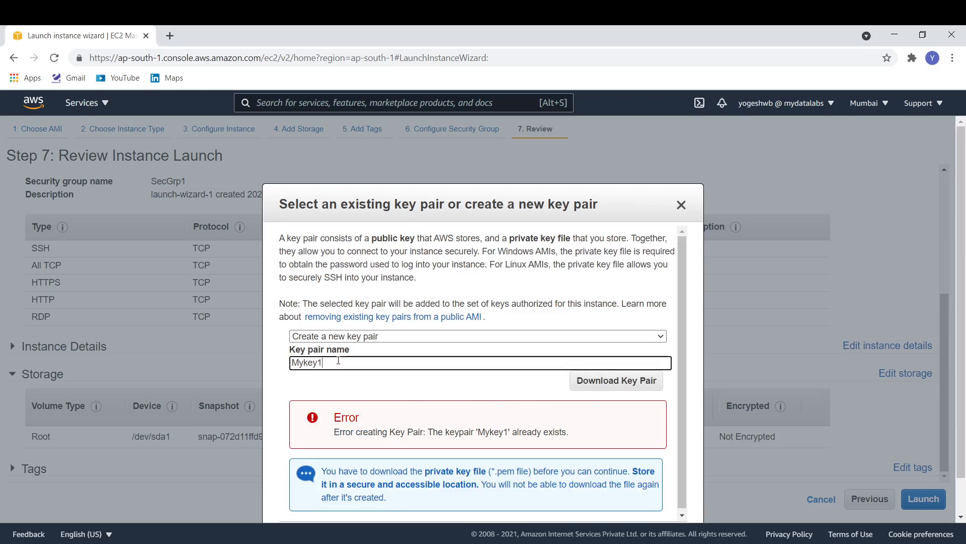
{"action": "key", "text": "BackSpace"}
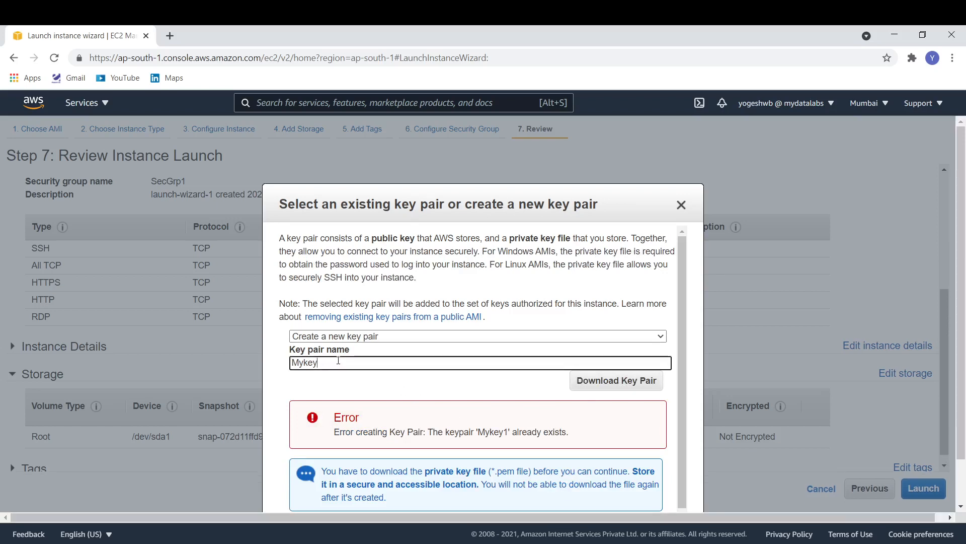
{"action": "type", "text": "pair1"}
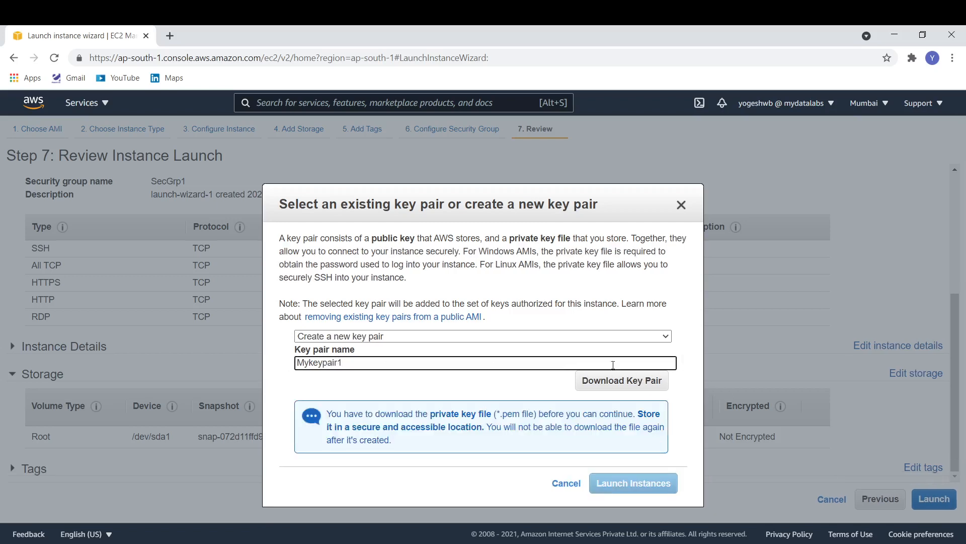
{"action": "left_click", "coordinate": [603, 384]}
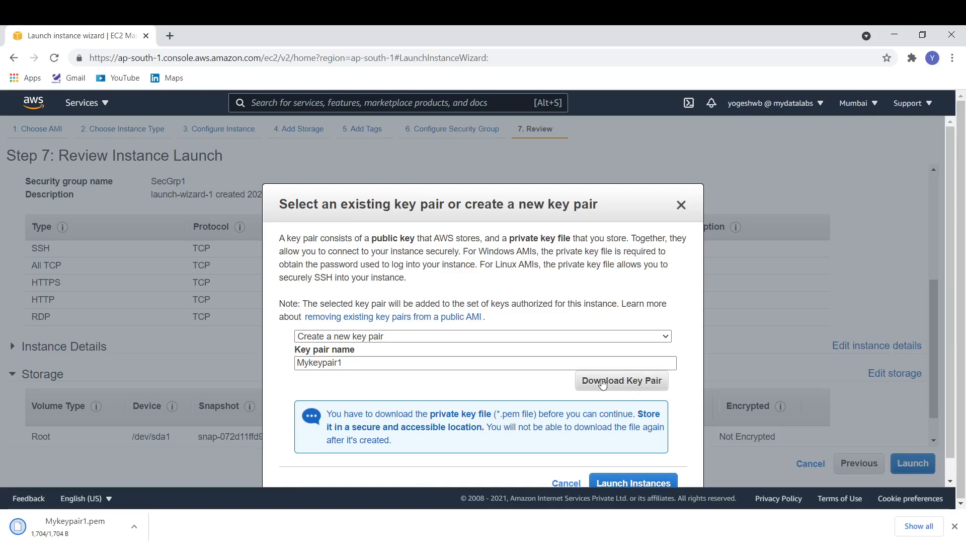
Step: Launch the instances with the new key pair and open the list of instances
{"action": "left_click", "coordinate": [621, 485]}
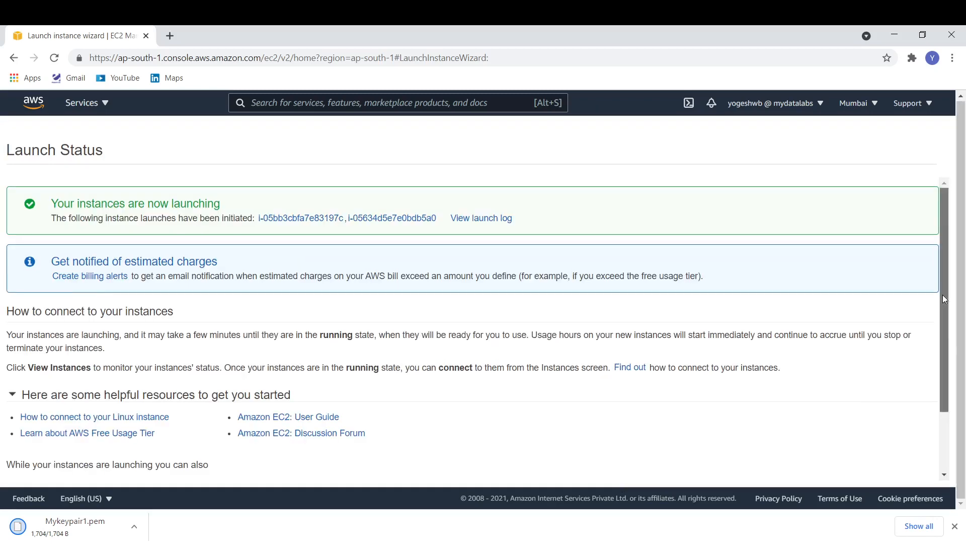
{"action": "scroll", "coordinate": [944, 294], "scroll_direction": "down", "scroll_amount": 2}
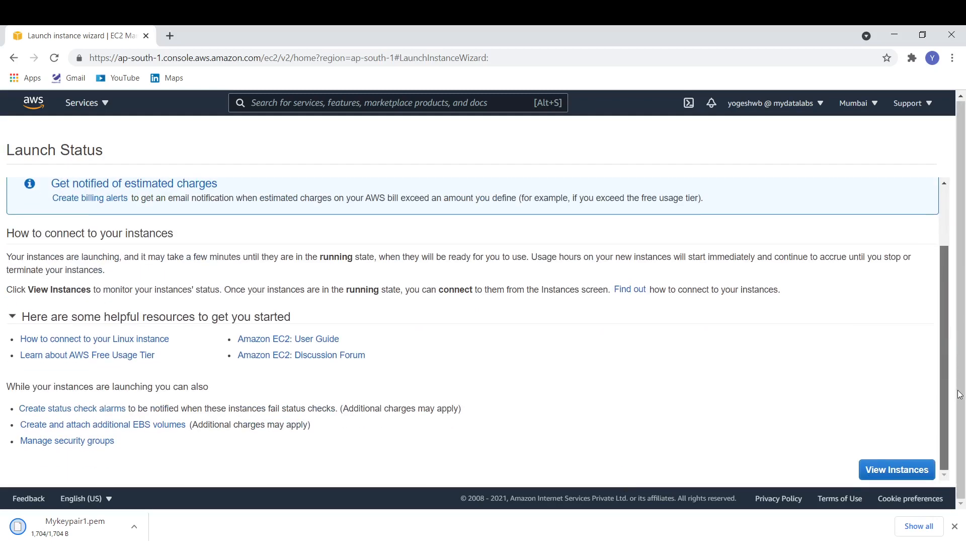
{"action": "left_click", "coordinate": [890, 470]}
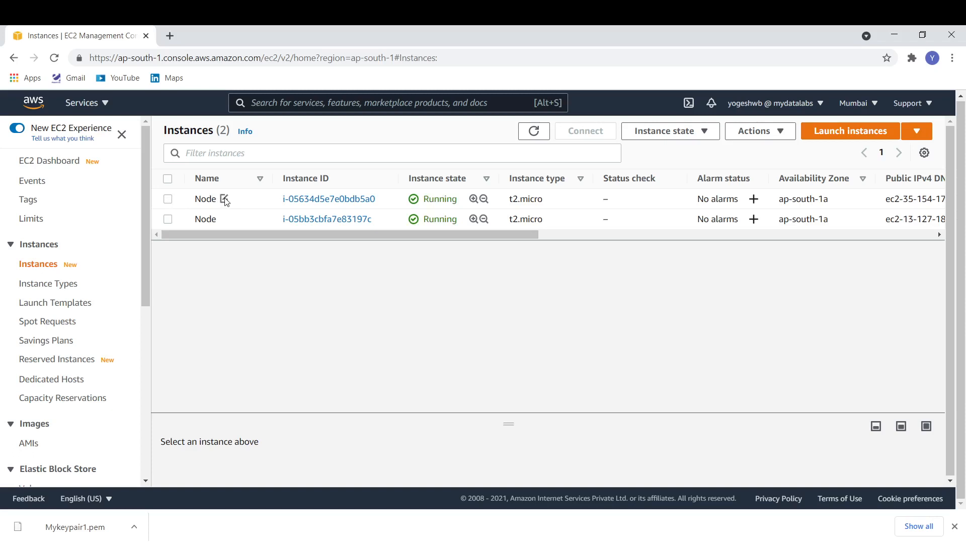
Step: Rename the first instance in the list to Node1
{"action": "left_click", "coordinate": [224, 200]}
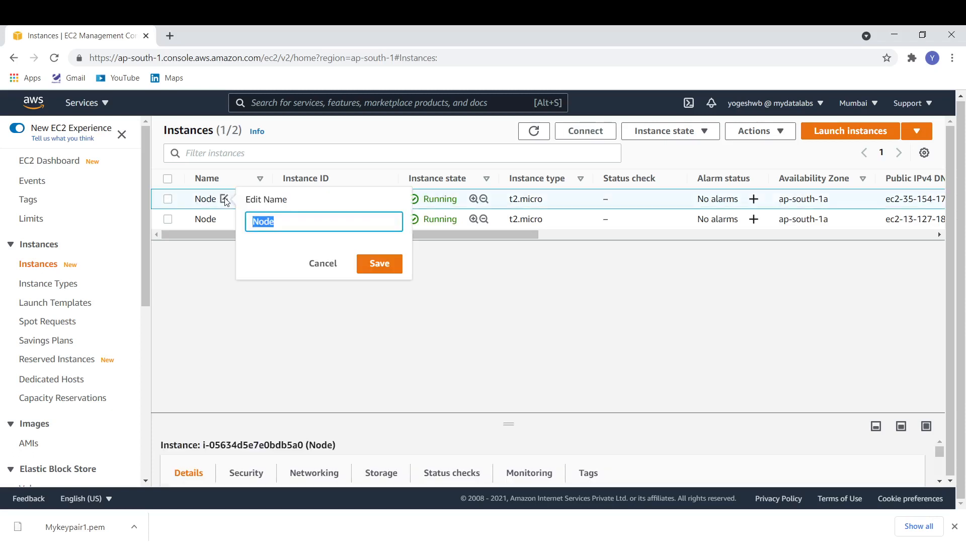
{"action": "left_click", "coordinate": [288, 222]}
{"action": "type", "text": "1"}
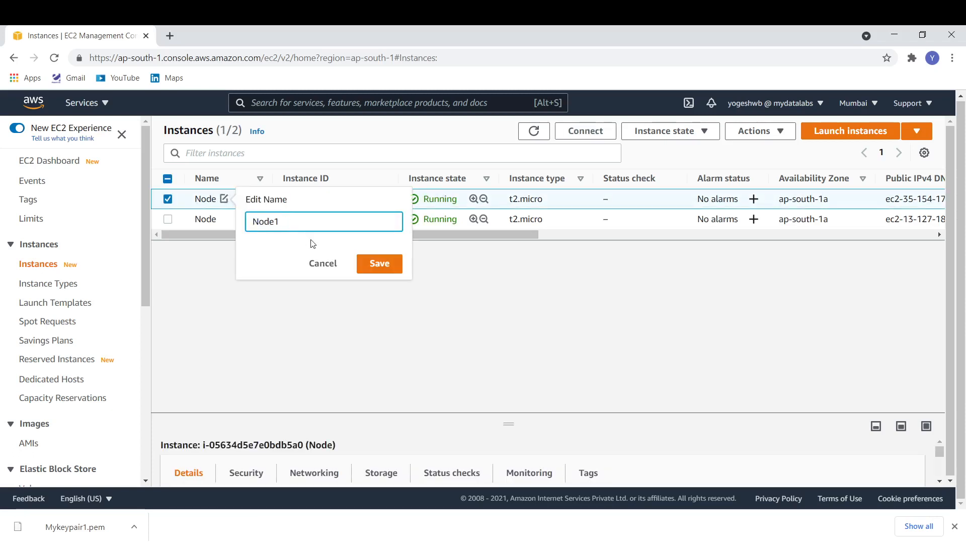
{"action": "left_click", "coordinate": [386, 263]}
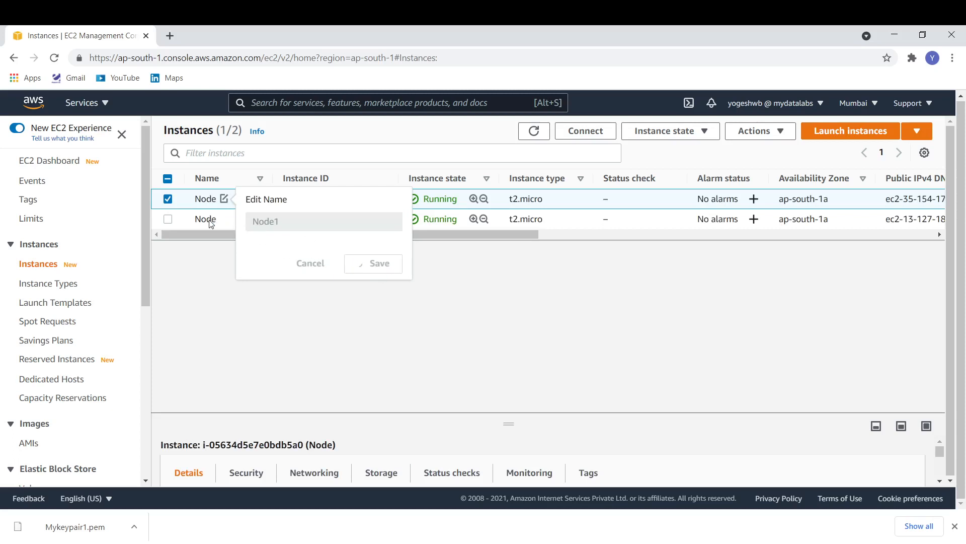
Step: Rename the second instance in the list to Node2
{"action": "left_click", "coordinate": [232, 215]}
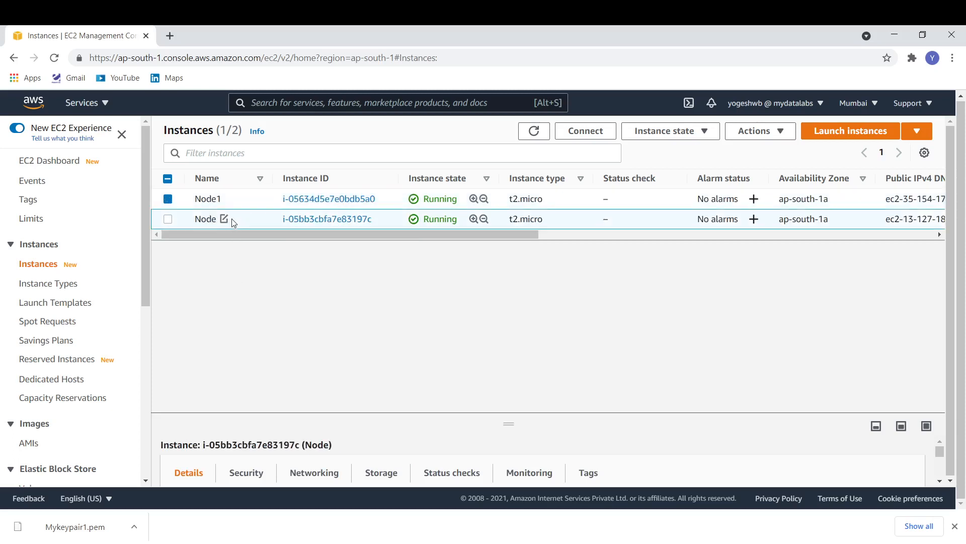
{"action": "left_click", "coordinate": [224, 218]}
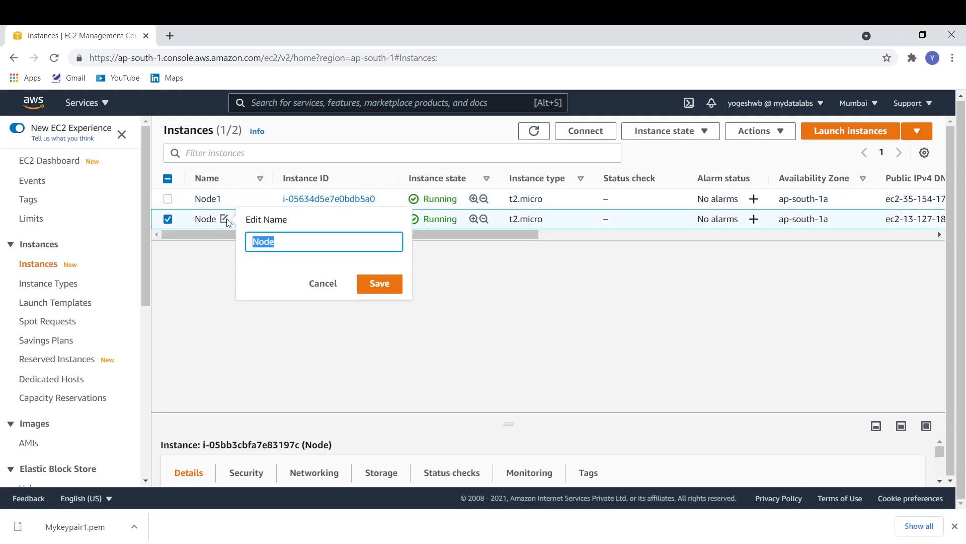
{"action": "left_click", "coordinate": [292, 241]}
{"action": "type", "text": "2"}
{"action": "left_click", "coordinate": [376, 288]}
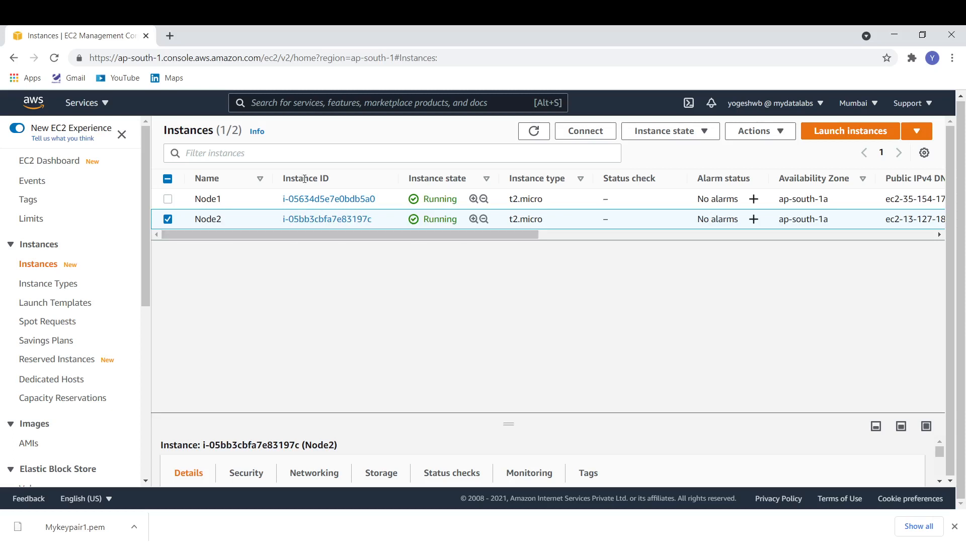
Step: Examine the public IPv4 address, security group and key name columns for both instances
{"action": "left_click_drag", "start_coordinate": [393, 234], "coordinate": [569, 229]}
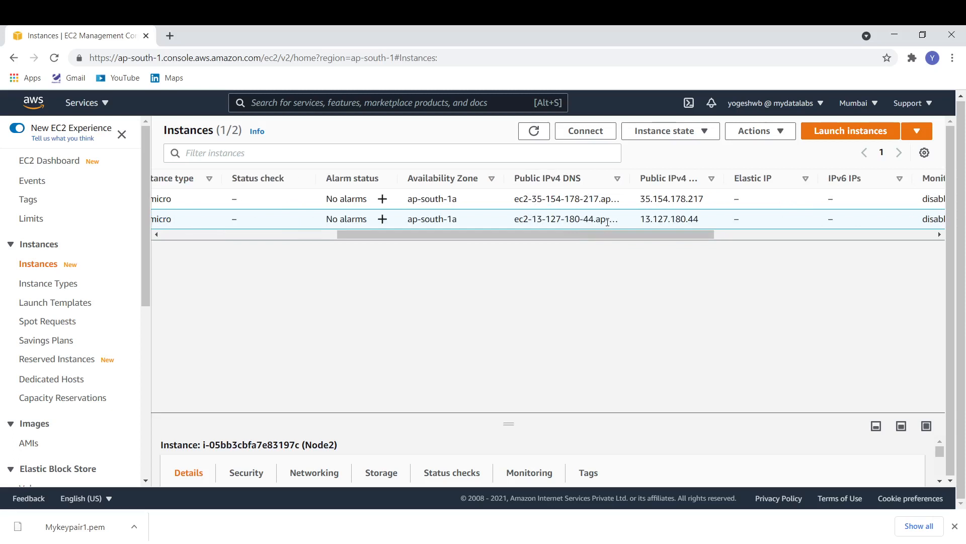
{"action": "left_click_drag", "start_coordinate": [598, 235], "coordinate": [768, 255]}
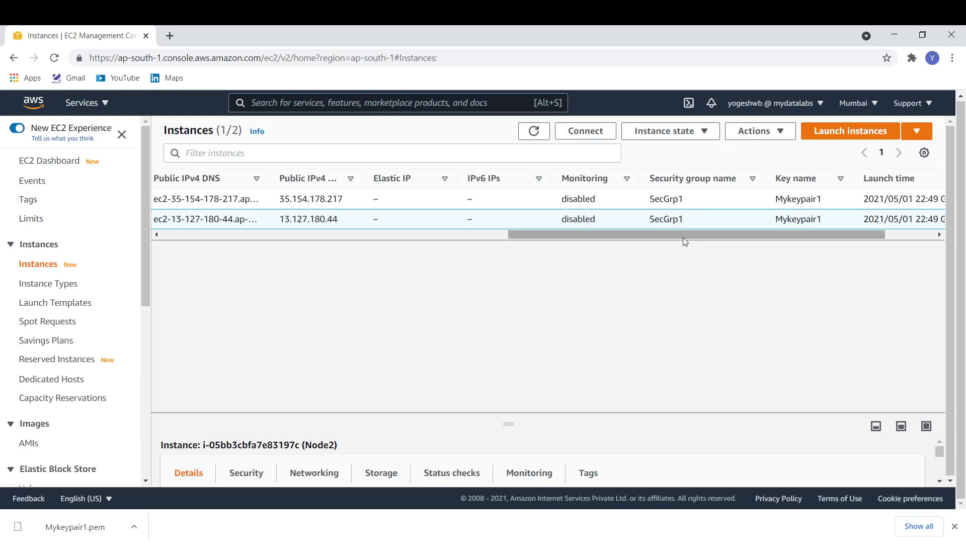
{"action": "left_click_drag", "start_coordinate": [686, 227], "coordinate": [729, 232]}
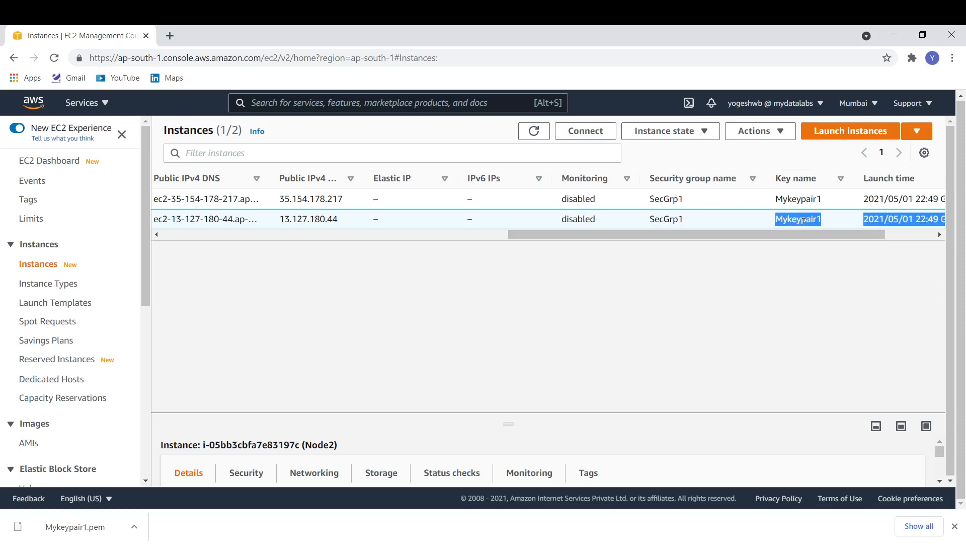
{"action": "left_click_drag", "start_coordinate": [788, 234], "coordinate": [382, 259]}
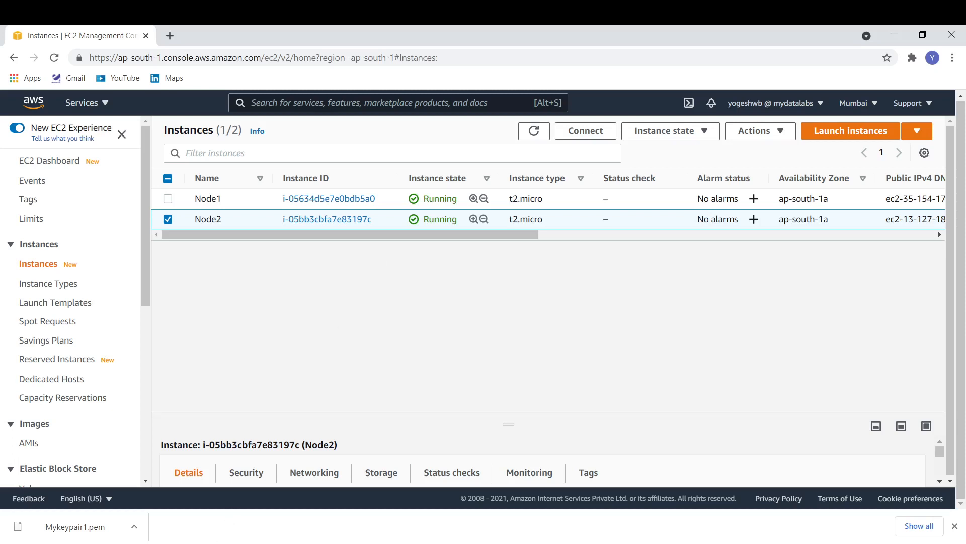
{"action": "key", "text": "alt+Tab"}
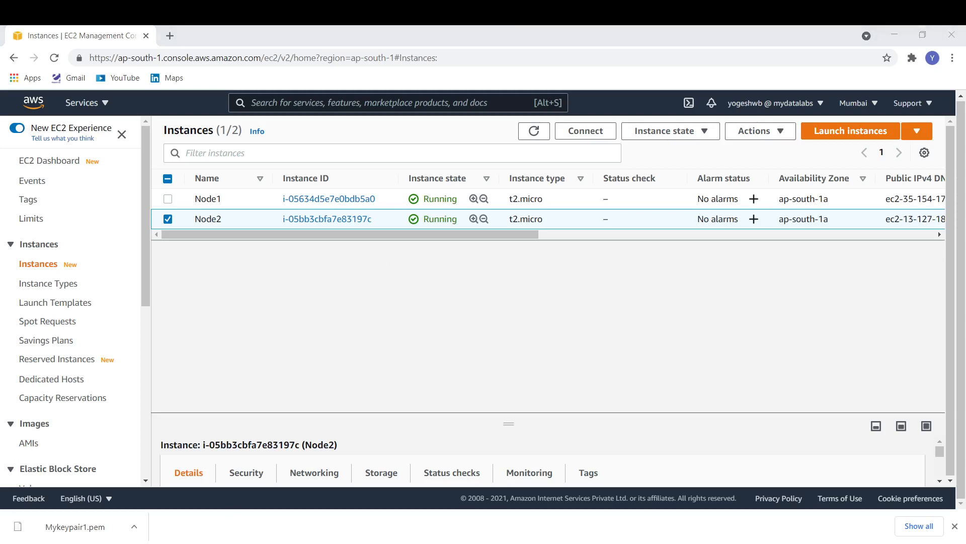